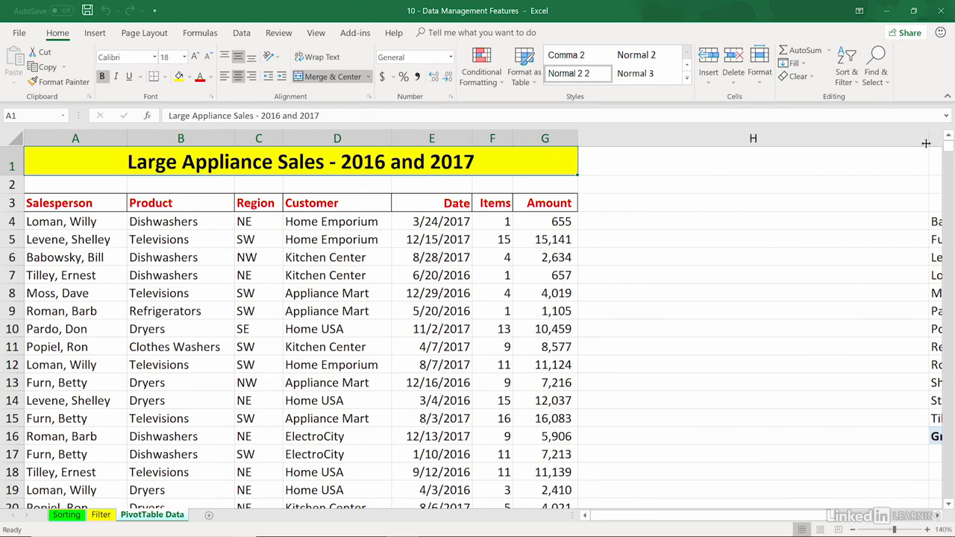
Narrow column H to bring the salesperson-by-region summary into view and examine the SUMIFS formula in cell J4
{"action": "left_click_drag", "start_coordinate": [927, 140], "coordinate": [613, 138]}
{"action": "left_click_drag", "start_coordinate": [632, 221], "coordinate": [632, 414]}
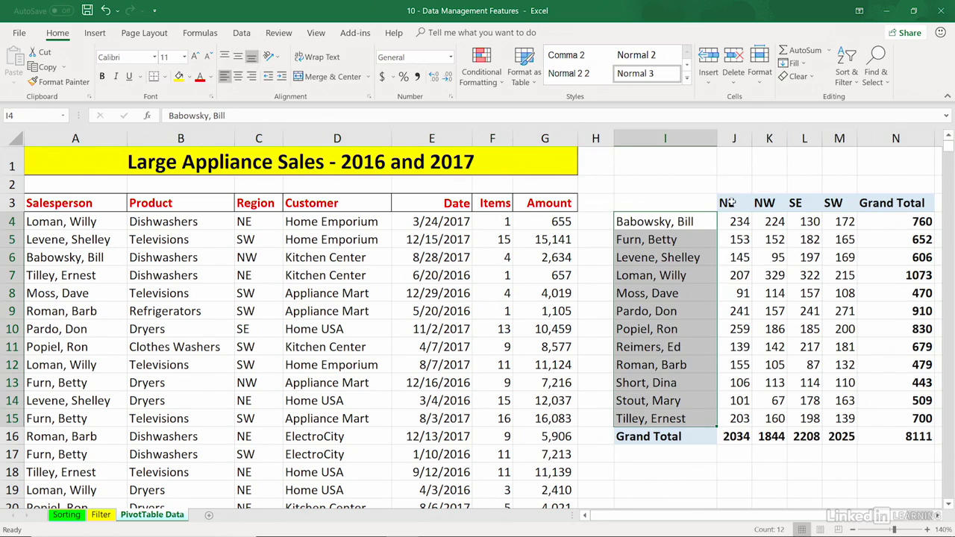
{"action": "left_click_drag", "start_coordinate": [732, 201], "coordinate": [826, 203]}
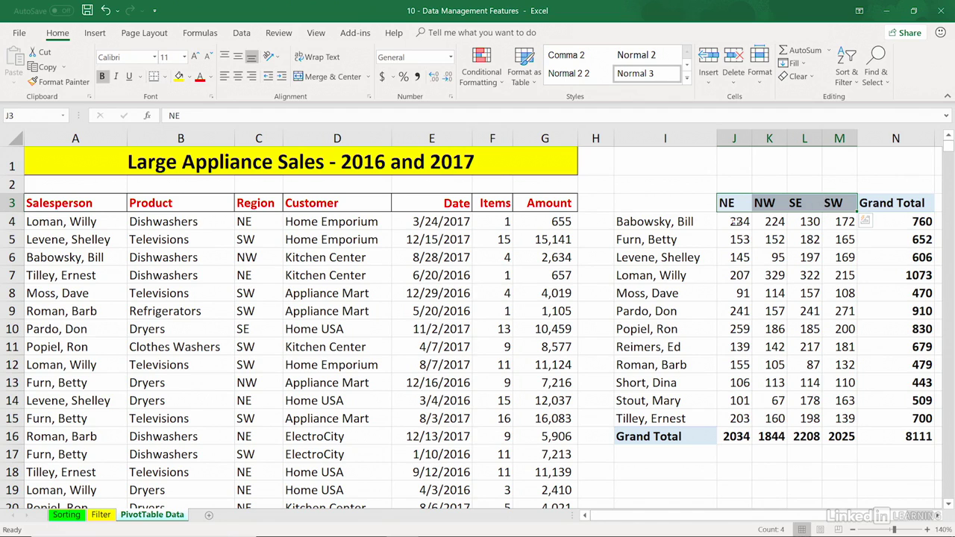
{"action": "left_click", "coordinate": [735, 222]}
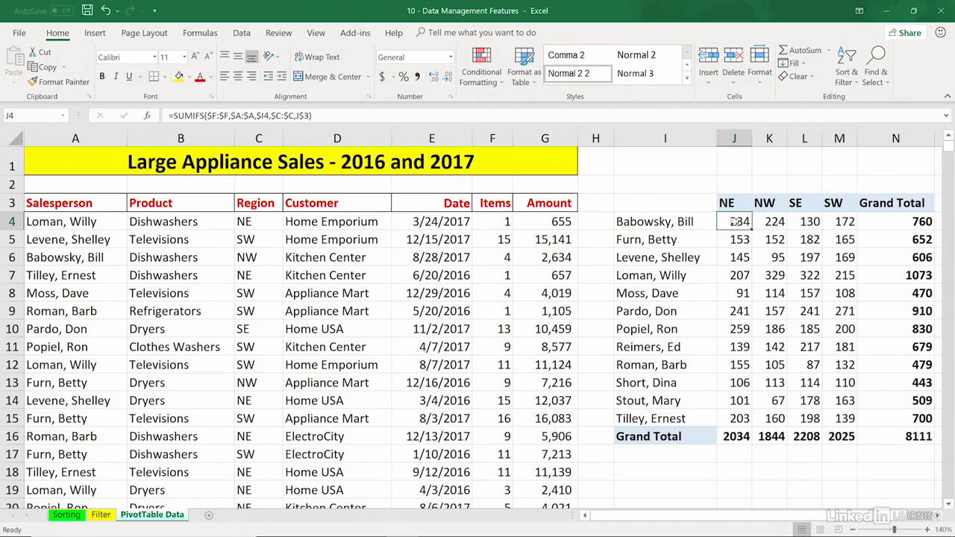
{"action": "double_click", "coordinate": [735, 222]}
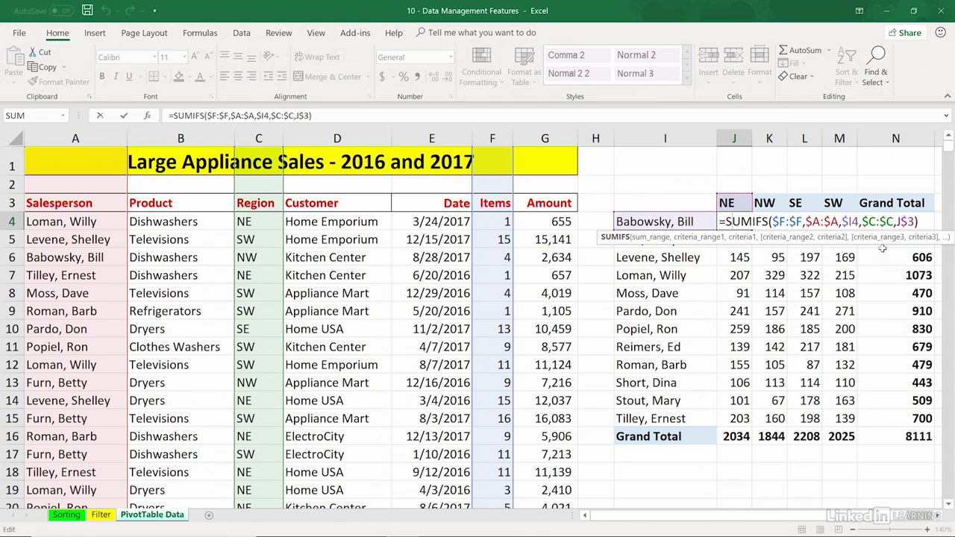
{"action": "key", "text": "Escape"}
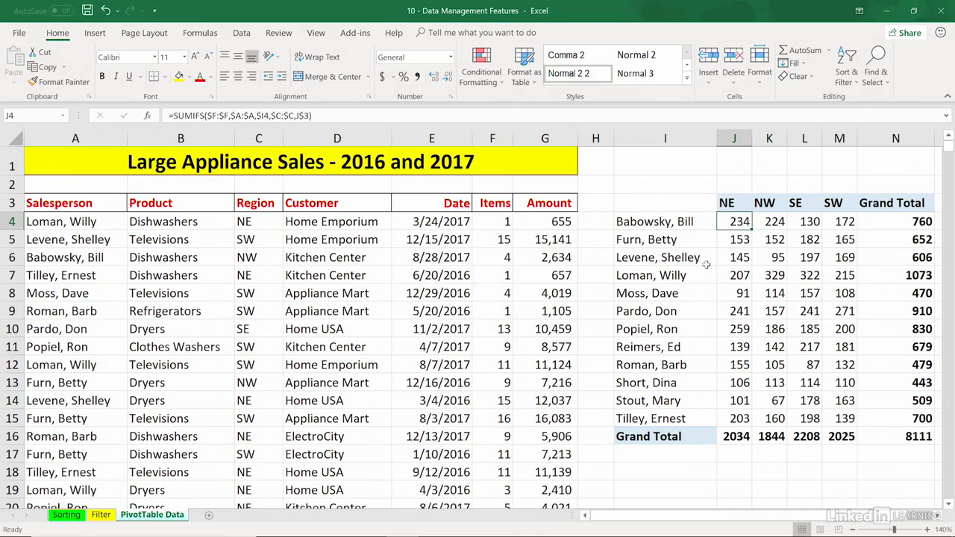
Widen column H to separate the summary table from the sales list
{"action": "left_click_drag", "start_coordinate": [725, 203], "coordinate": [833, 203]}
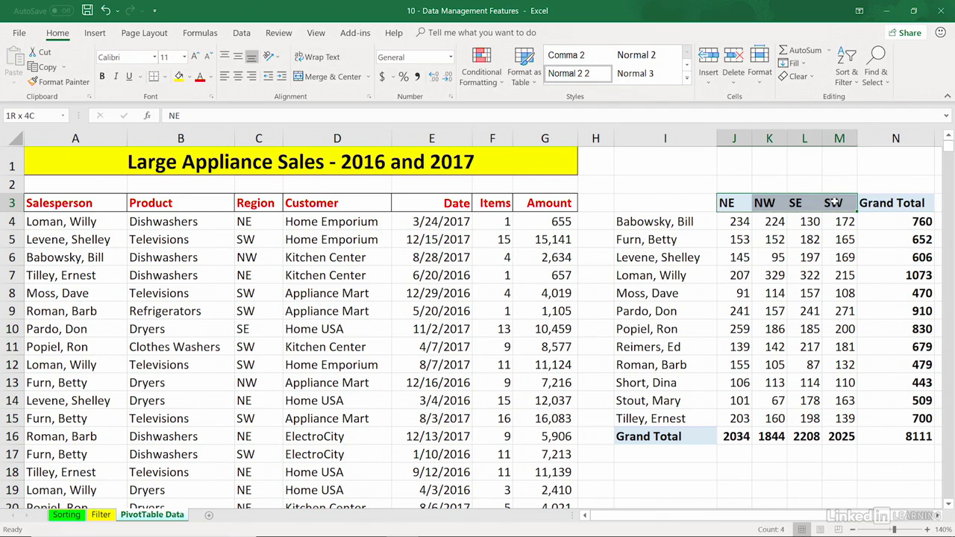
{"action": "left_click", "coordinate": [818, 239]}
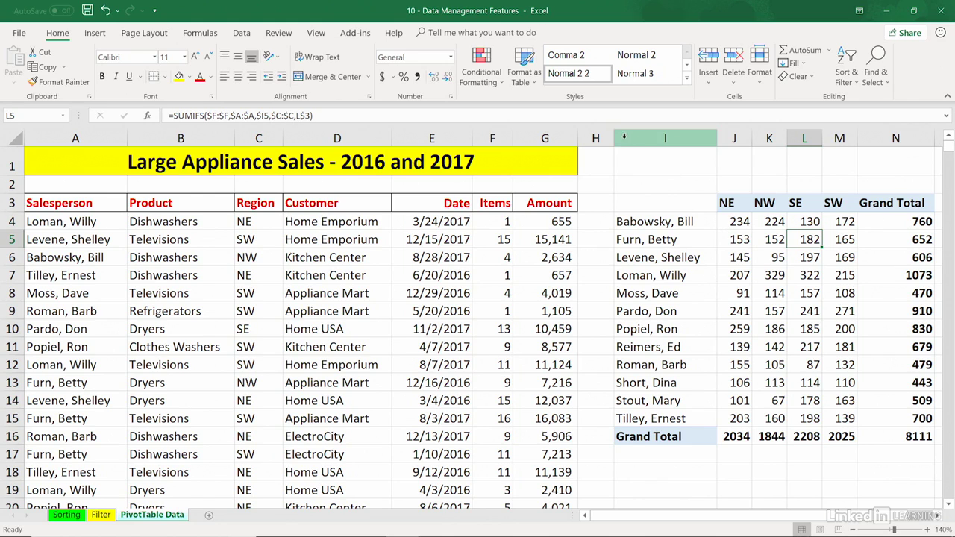
{"action": "left_click_drag", "start_coordinate": [613, 138], "coordinate": [724, 141]}
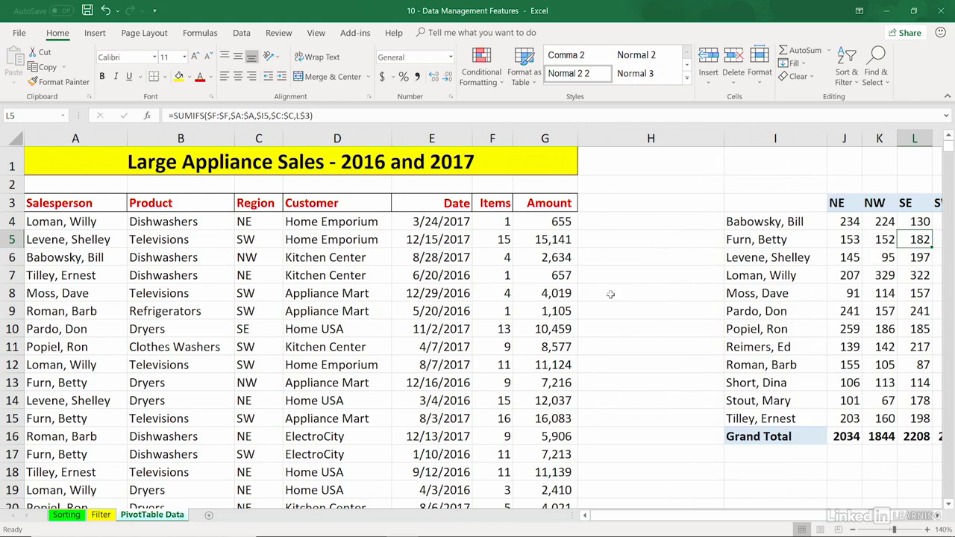
Create a PivotTable from the sales list in A3:G912 on a new worksheet
{"action": "left_click", "coordinate": [213, 255]}
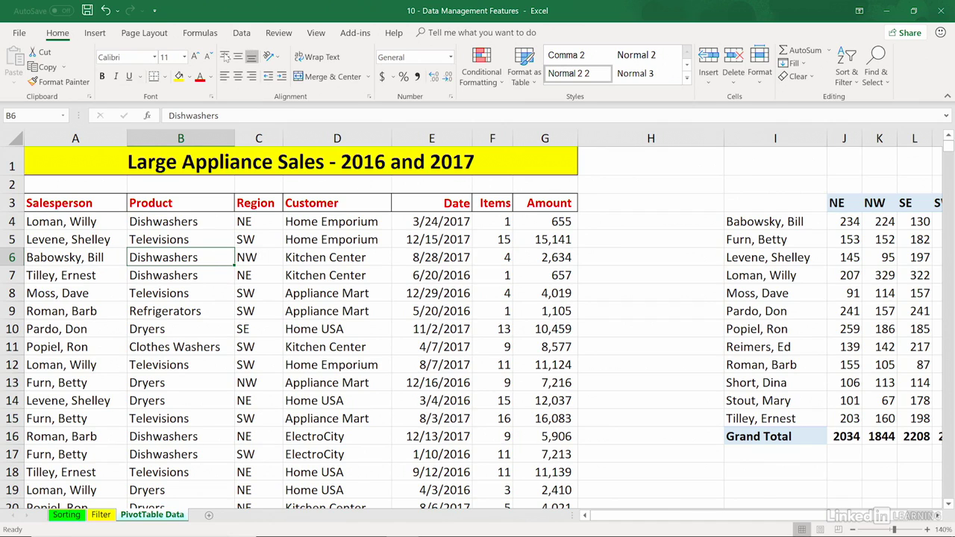
{"action": "left_click", "coordinate": [95, 33]}
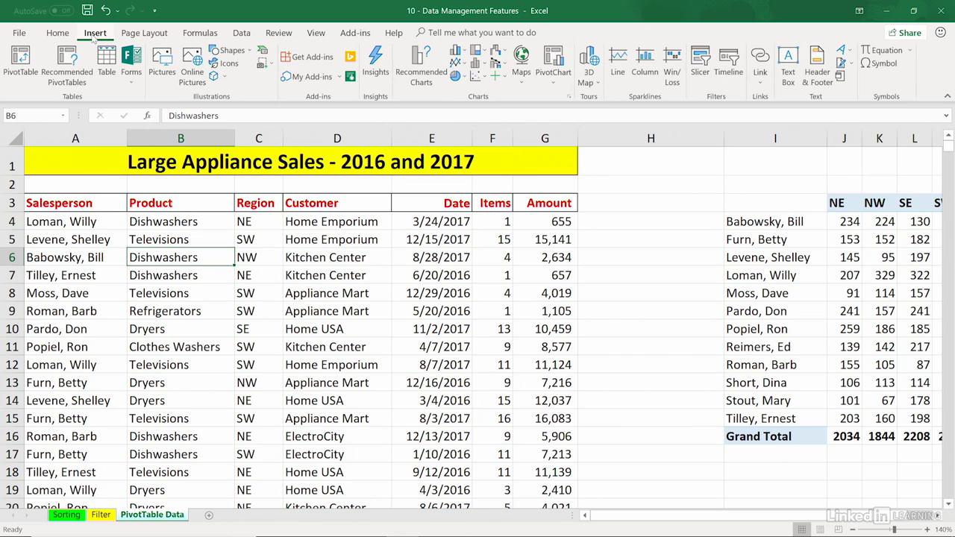
{"action": "left_click", "coordinate": [20, 60]}
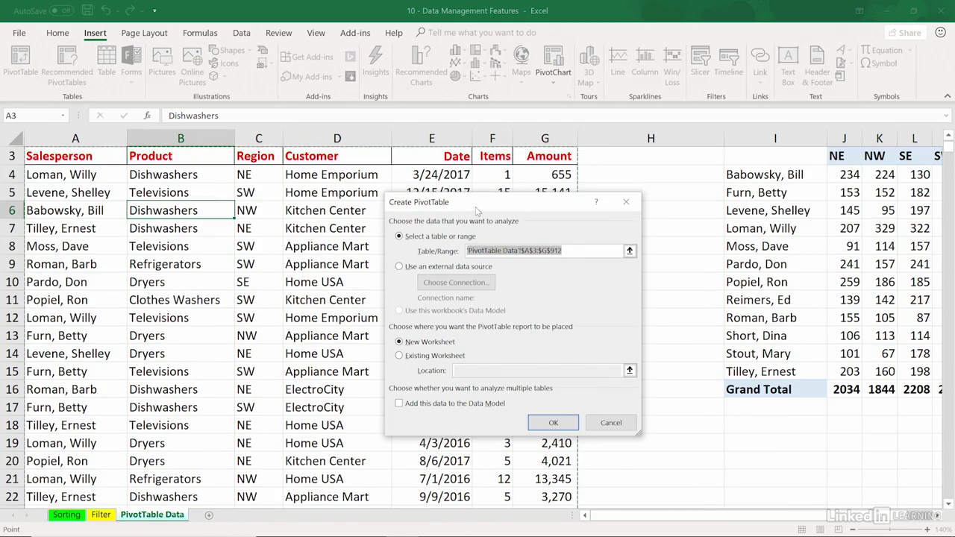
{"action": "left_click_drag", "start_coordinate": [477, 211], "coordinate": [446, 206]}
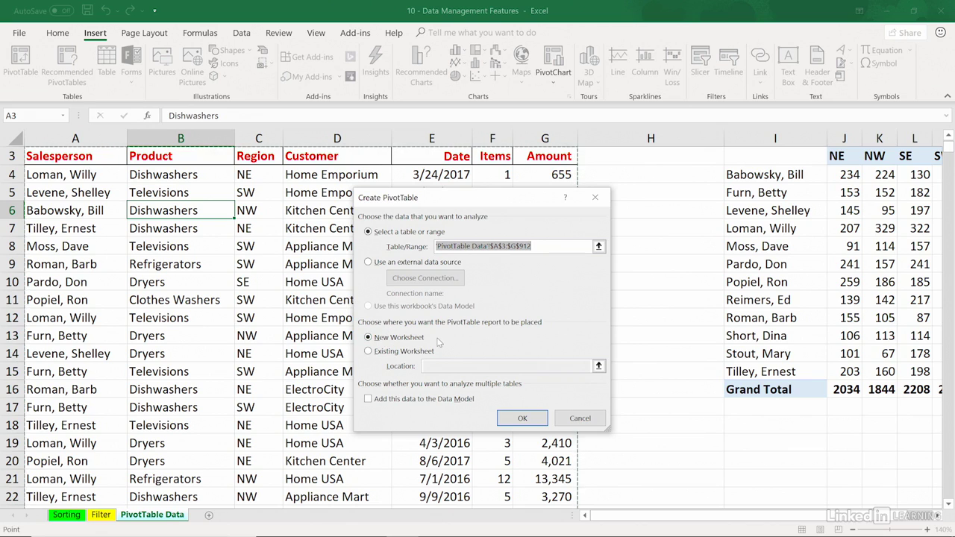
{"action": "left_click", "coordinate": [522, 419]}
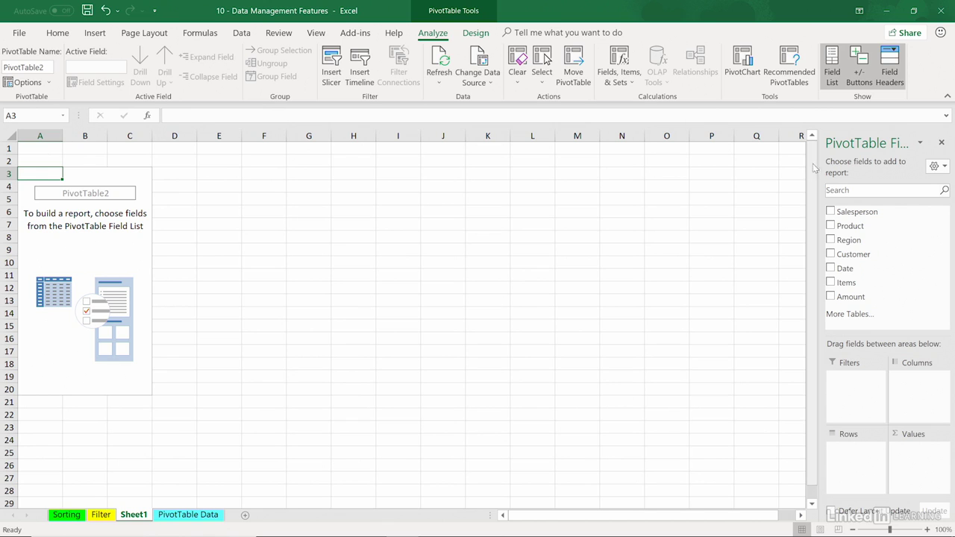
Build the PivotTable with Salesperson as rows, Region as columns and the sum of Items as values, enlarging the field list and sheet view
{"action": "left_click_drag", "start_coordinate": [815, 168], "coordinate": [694, 163]}
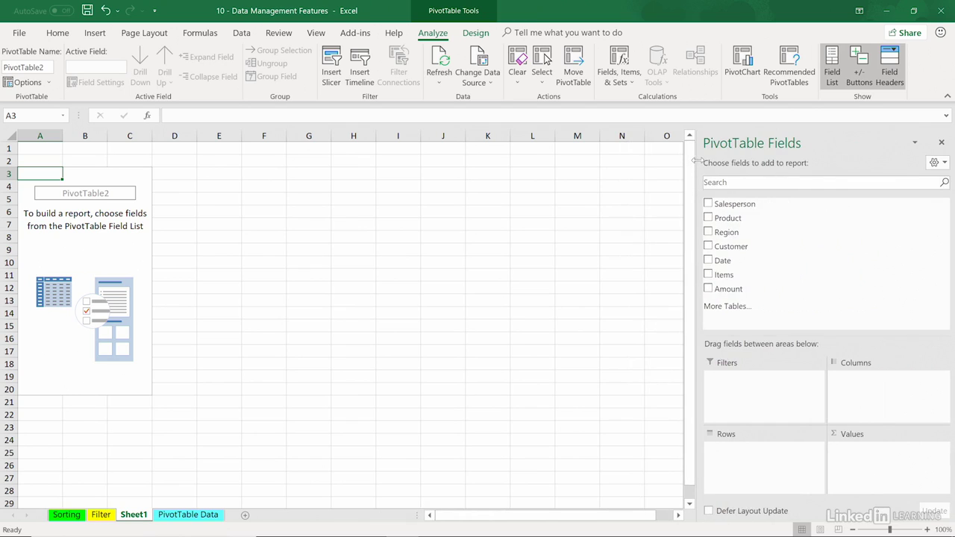
{"action": "left_click", "coordinate": [708, 204]}
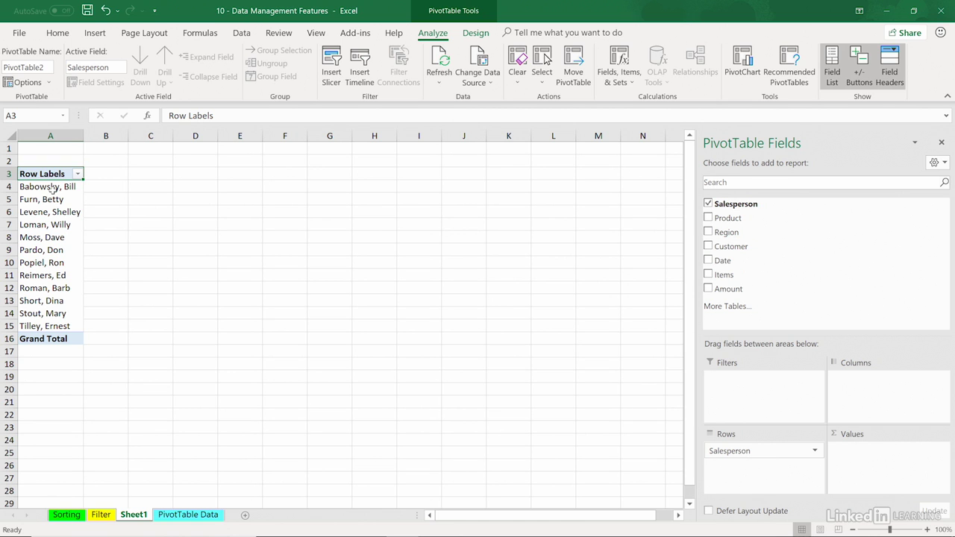
{"action": "left_click_drag", "start_coordinate": [889, 530], "coordinate": [895, 529]}
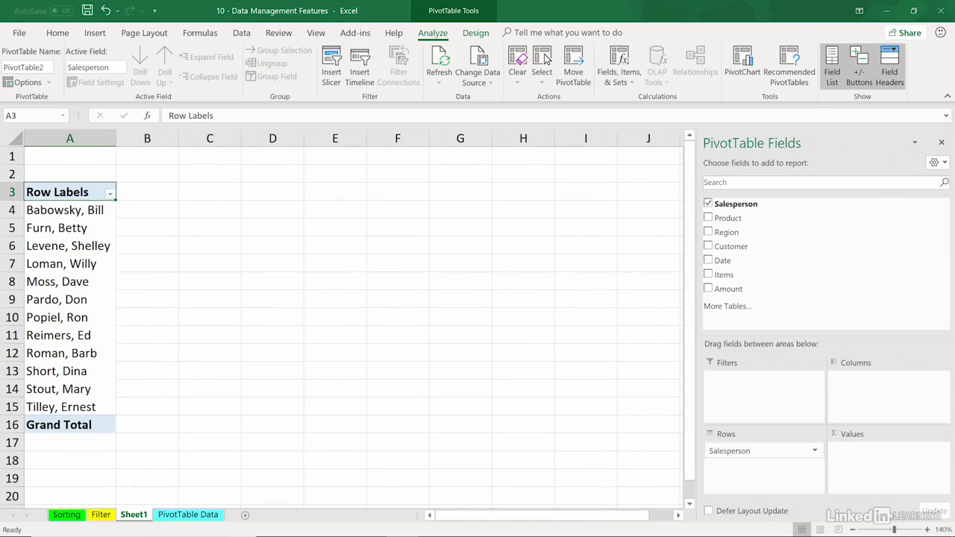
{"action": "left_click", "coordinate": [708, 275]}
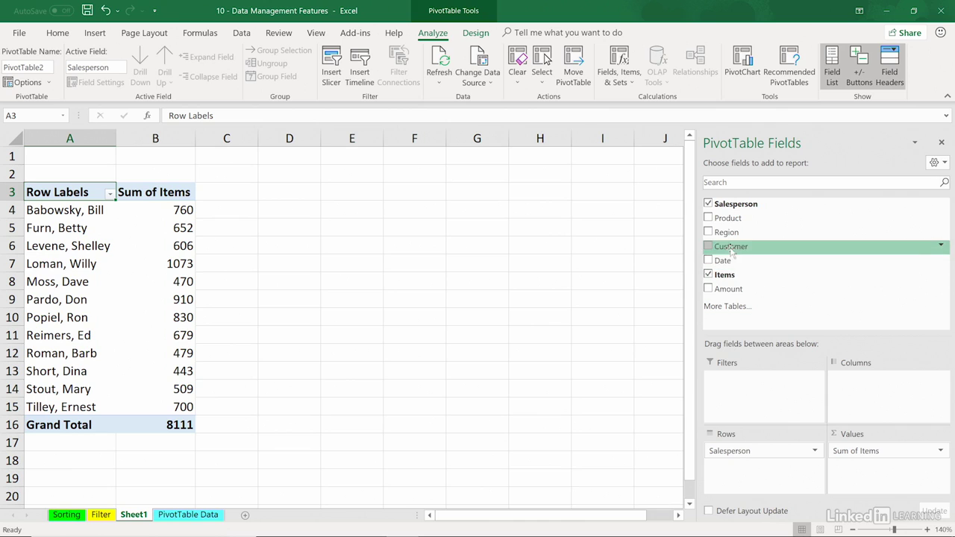
{"action": "left_click_drag", "start_coordinate": [732, 235], "coordinate": [865, 401]}
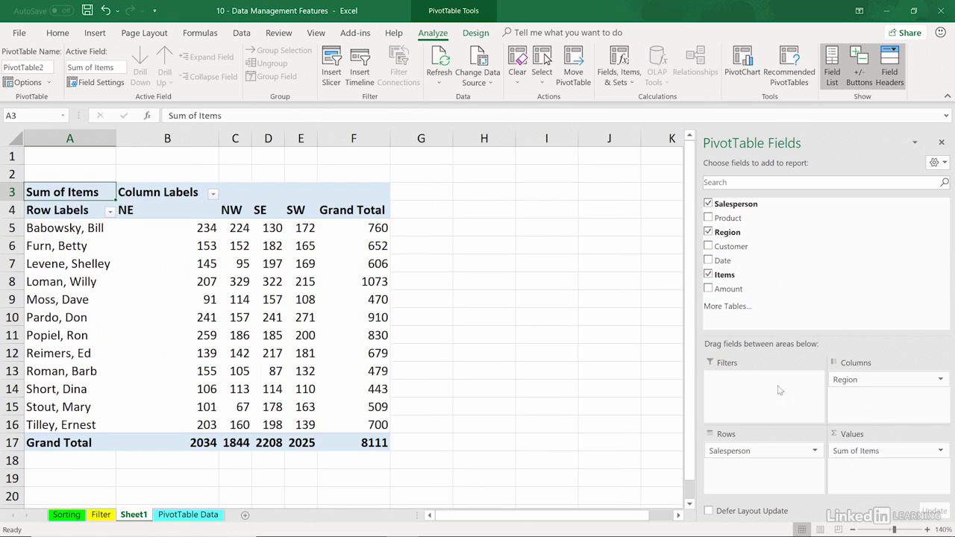
Compare the PivotTable's item totals with the formula-based summary on the PivotTable Data sheet, then return to Sheet1
{"action": "left_click", "coordinate": [357, 279]}
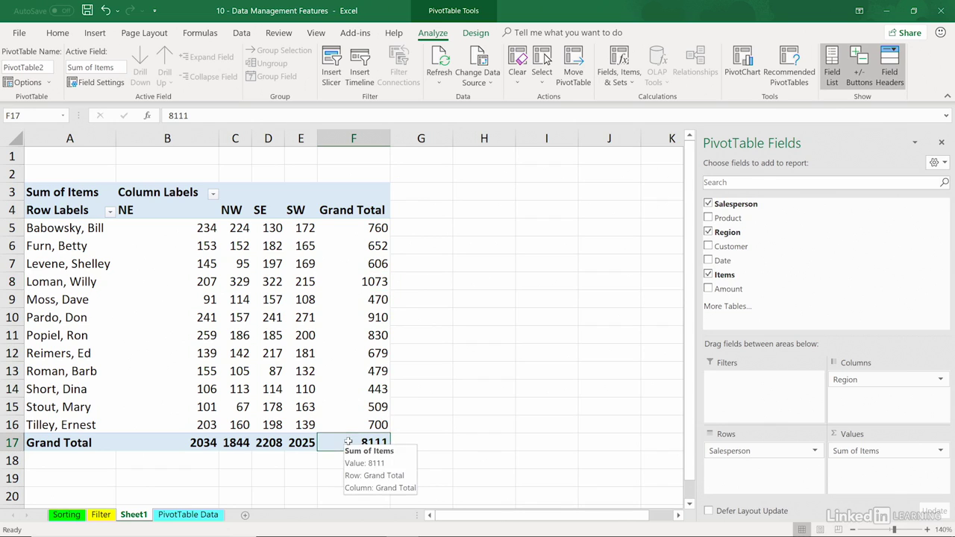
{"action": "left_click", "coordinate": [289, 287]}
{"action": "left_click", "coordinate": [272, 283]}
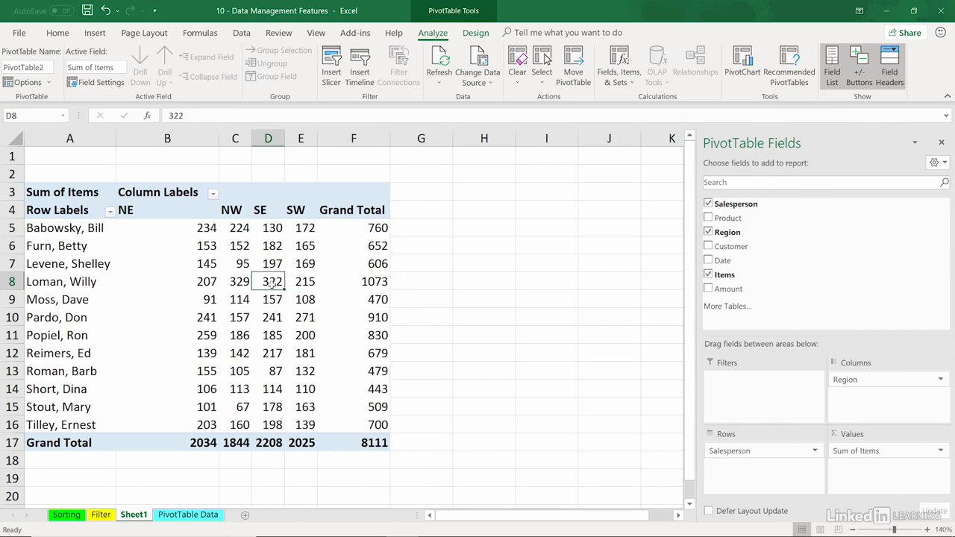
{"action": "left_click", "coordinate": [183, 514]}
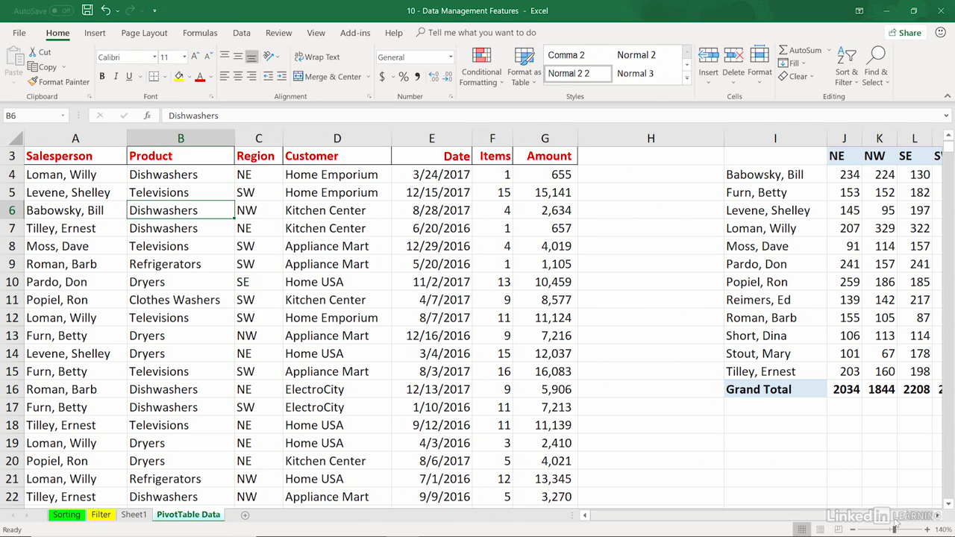
{"action": "left_click", "coordinate": [937, 515]}
{"action": "left_click", "coordinate": [937, 516]}
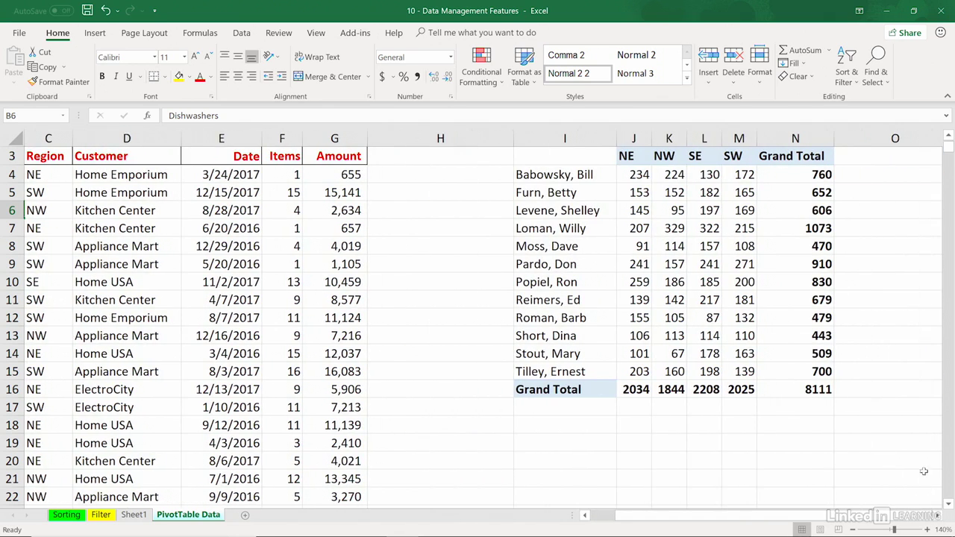
{"action": "left_click", "coordinate": [813, 227]}
{"action": "key", "text": "Down"}
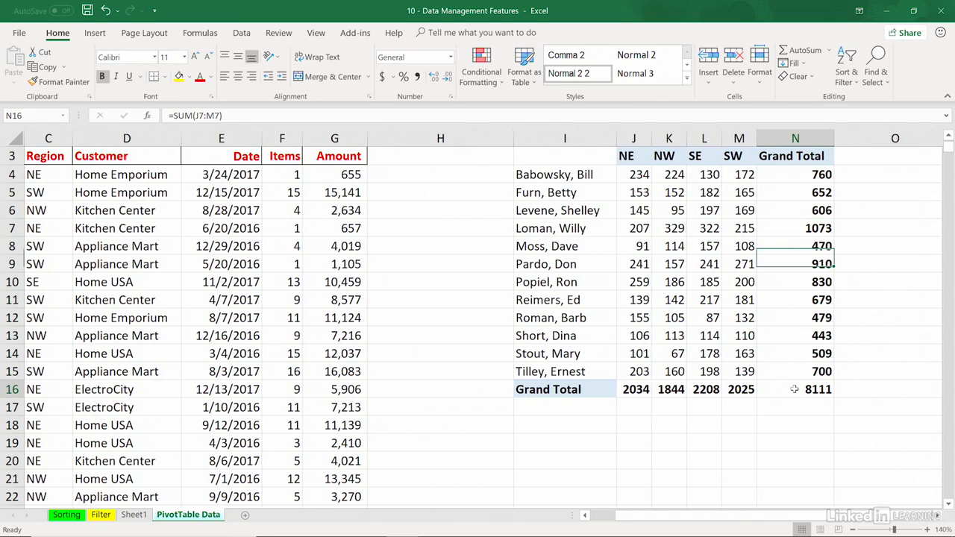
{"action": "left_click", "coordinate": [792, 388]}
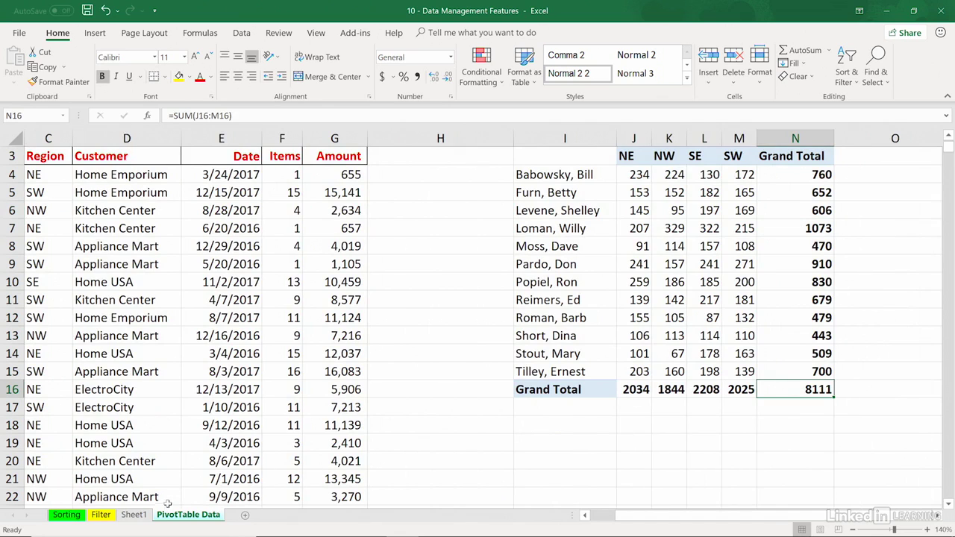
{"action": "left_click", "coordinate": [134, 515]}
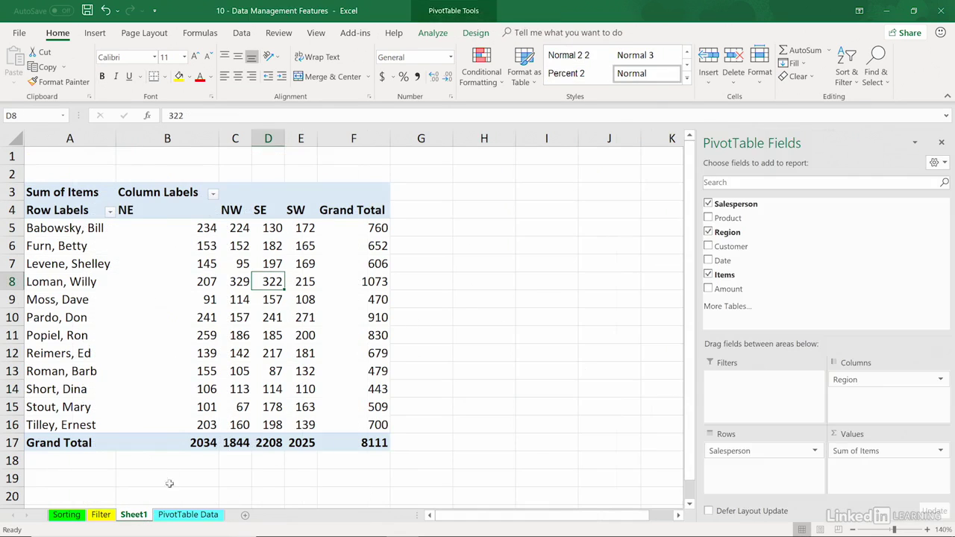
Show the PivotTable in tabular form and check its row and column field headings
{"action": "left_click", "coordinate": [95, 215]}
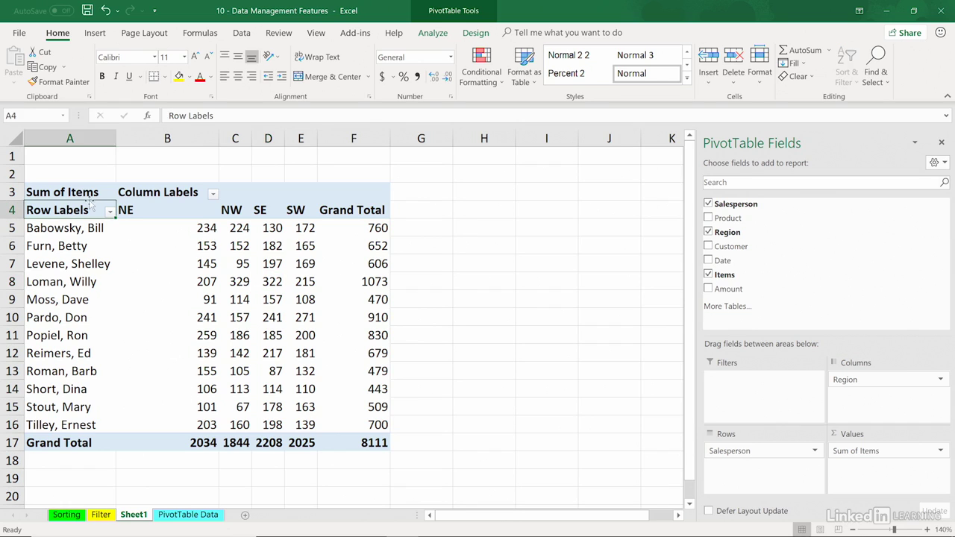
{"action": "left_click", "coordinate": [137, 192]}
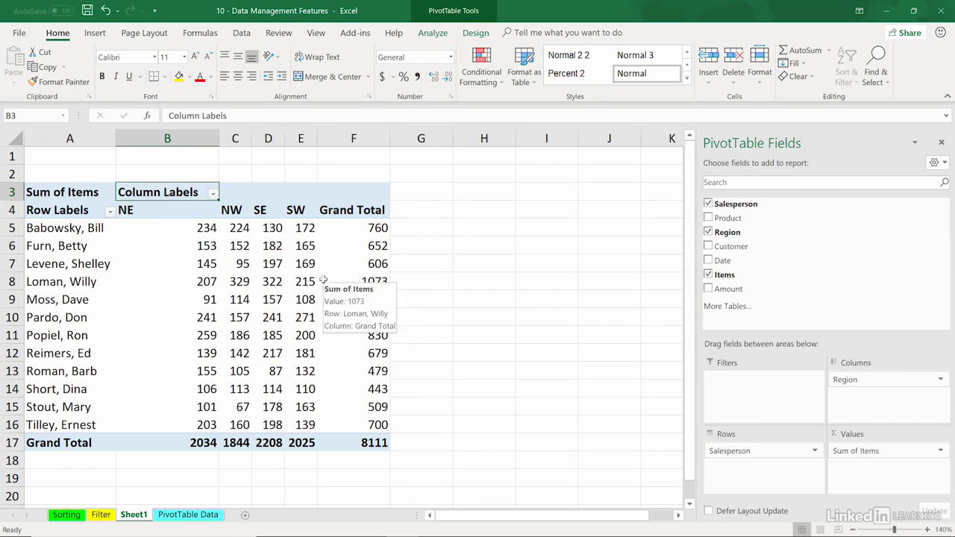
{"action": "left_click", "coordinate": [276, 234]}
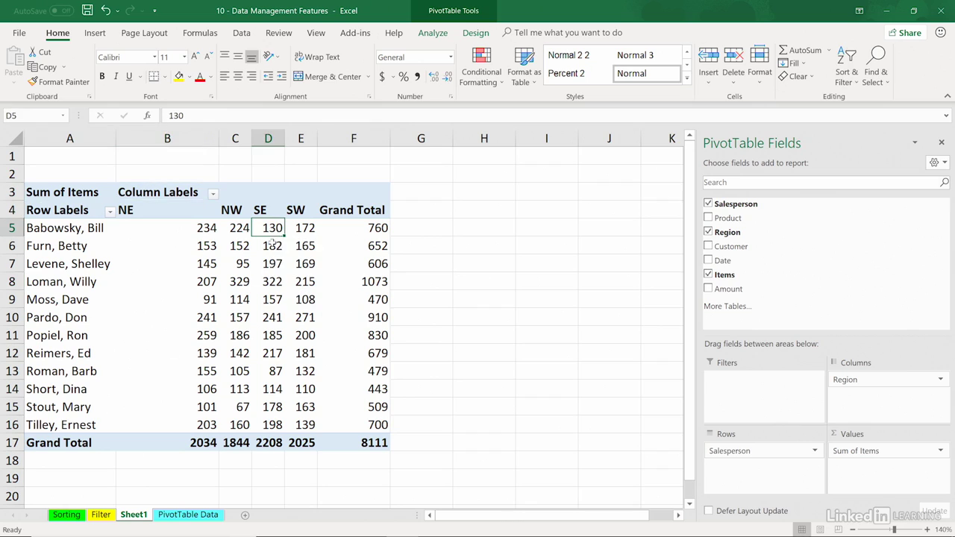
{"action": "left_click", "coordinate": [258, 271]}
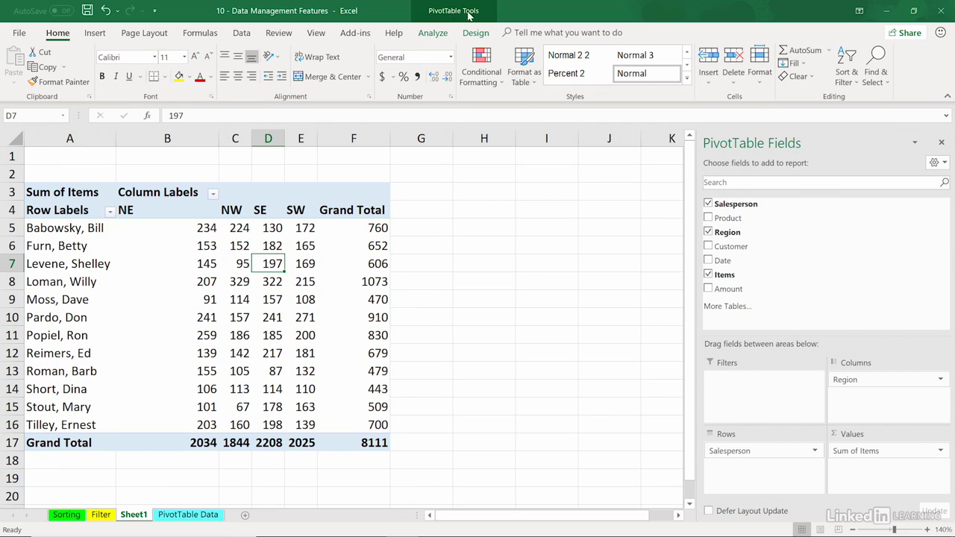
{"action": "left_click", "coordinate": [435, 34]}
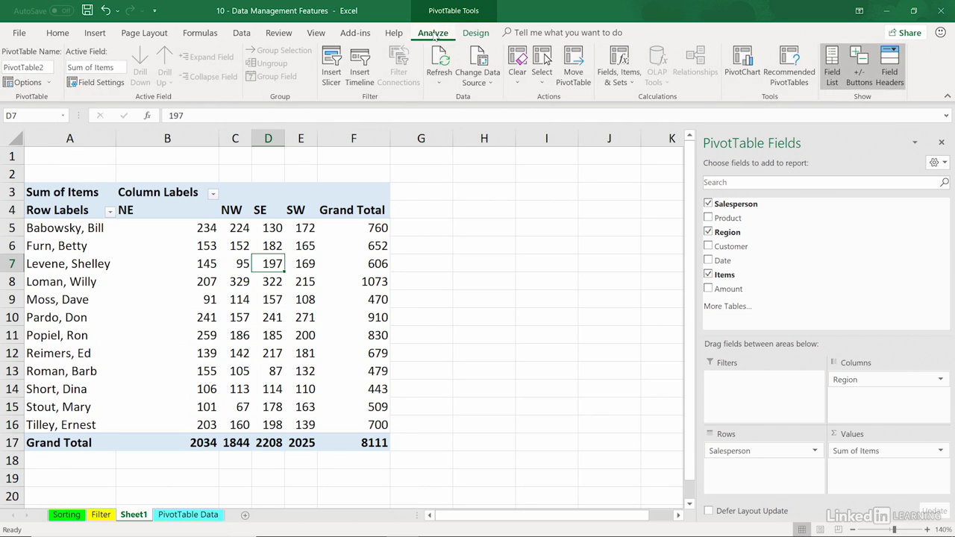
{"action": "left_click", "coordinate": [475, 35]}
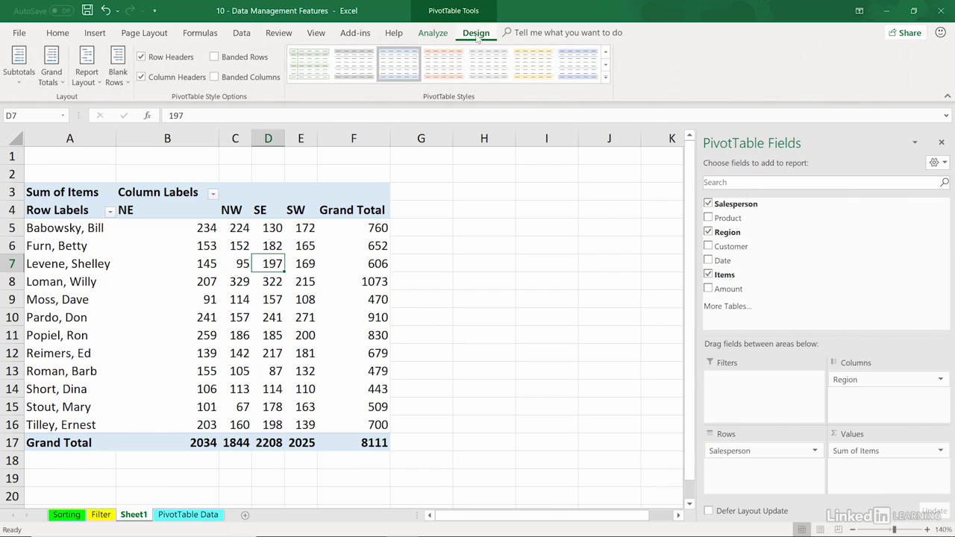
{"action": "left_click", "coordinate": [90, 67]}
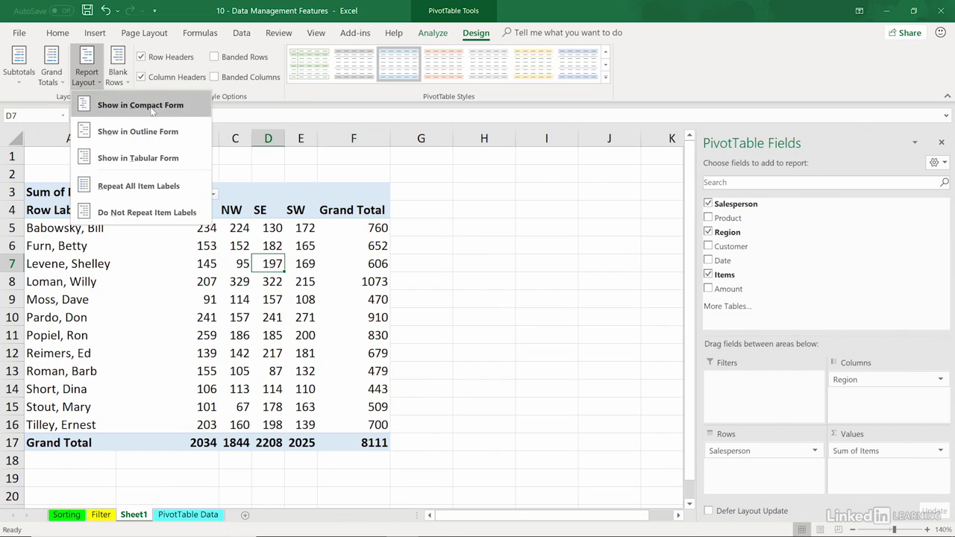
{"action": "left_click", "coordinate": [131, 161]}
{"action": "left_click", "coordinate": [89, 210]}
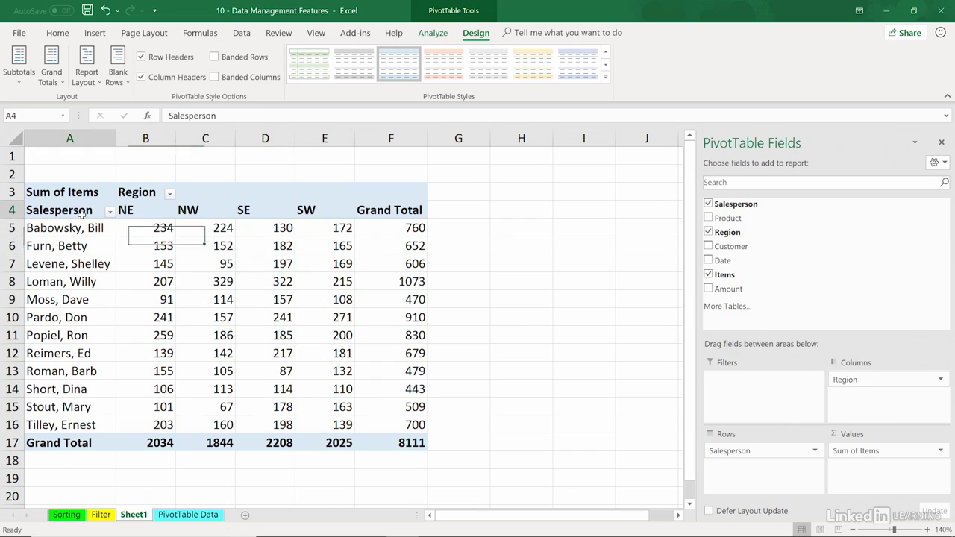
{"action": "left_click", "coordinate": [128, 192]}
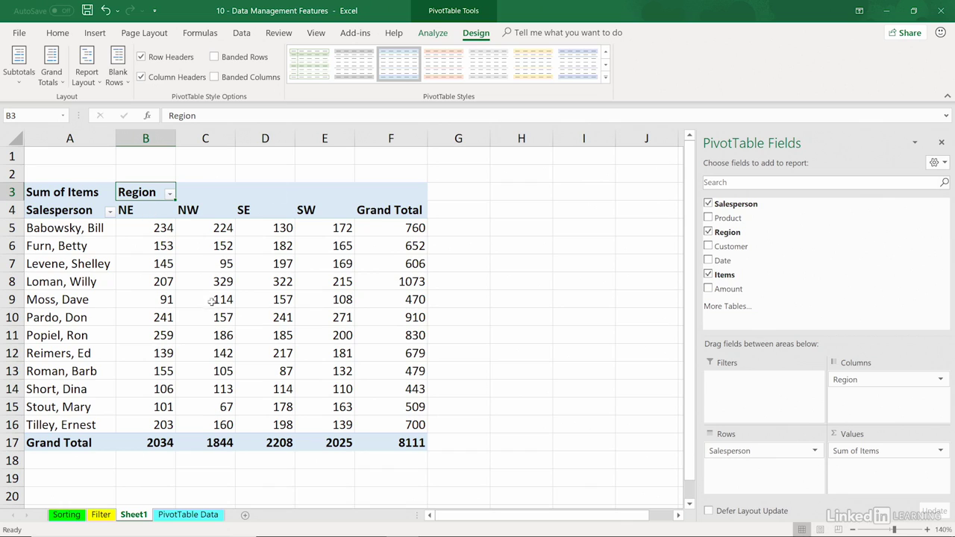
{"action": "mouse_move", "coordinate": [211, 302]}
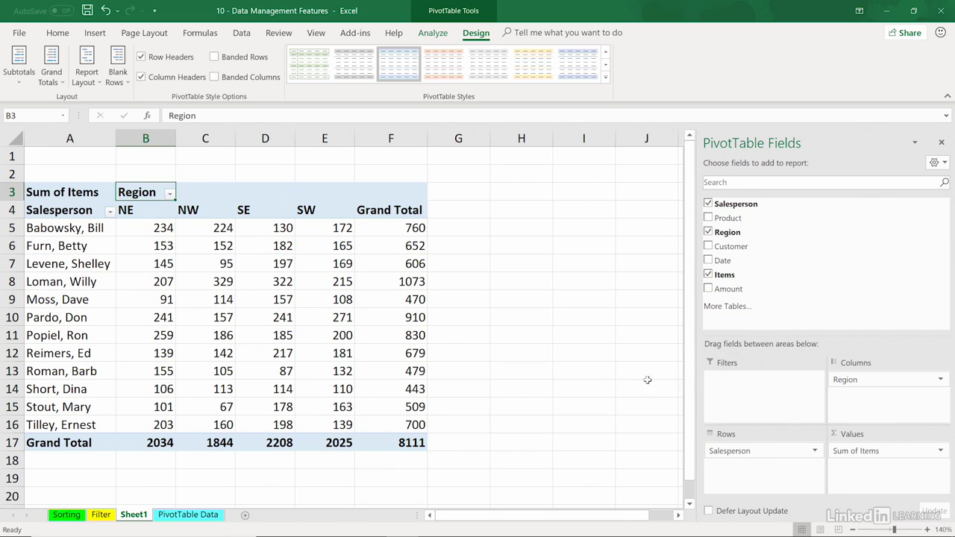
Replace Region with Product as the PivotTable's column field and check the product and salesperson headings
{"action": "left_click", "coordinate": [707, 232]}
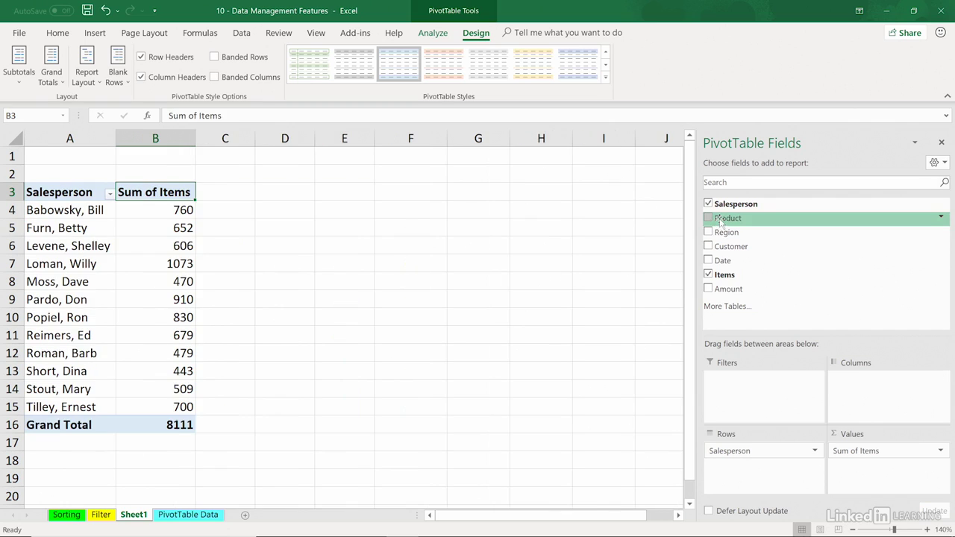
{"action": "left_click_drag", "start_coordinate": [720, 221], "coordinate": [869, 393]}
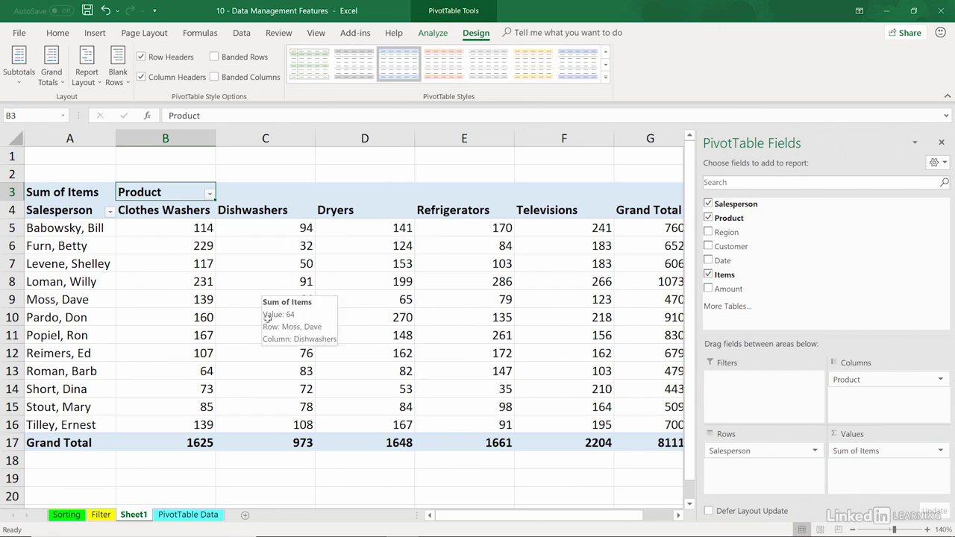
{"action": "left_click_drag", "start_coordinate": [158, 210], "coordinate": [560, 201]}
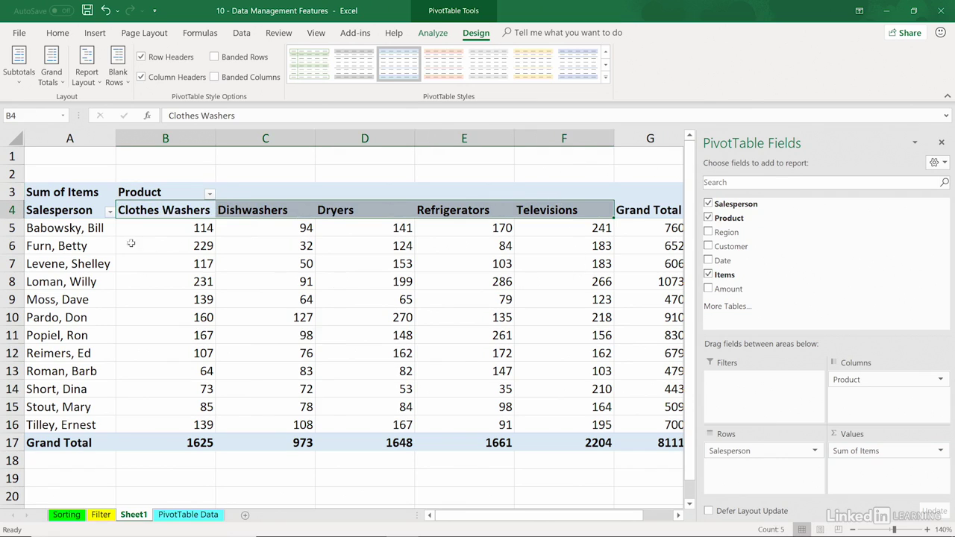
{"action": "left_click_drag", "start_coordinate": [73, 226], "coordinate": [71, 395]}
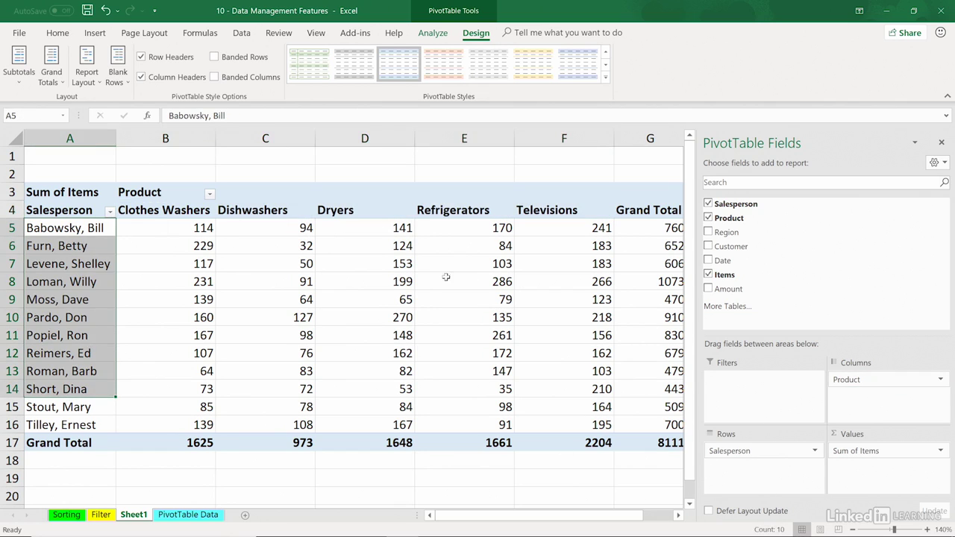
{"action": "left_click", "coordinate": [418, 270]}
{"action": "left_click", "coordinate": [483, 246]}
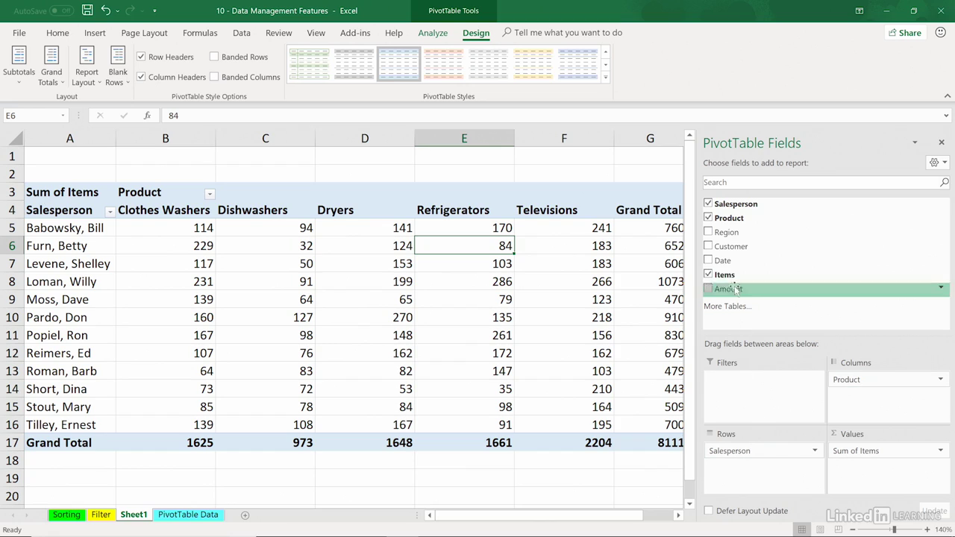
Add Region as a second row field beneath Salesperson and look over the expanded PivotTable
{"action": "left_click_drag", "start_coordinate": [722, 233], "coordinate": [733, 469]}
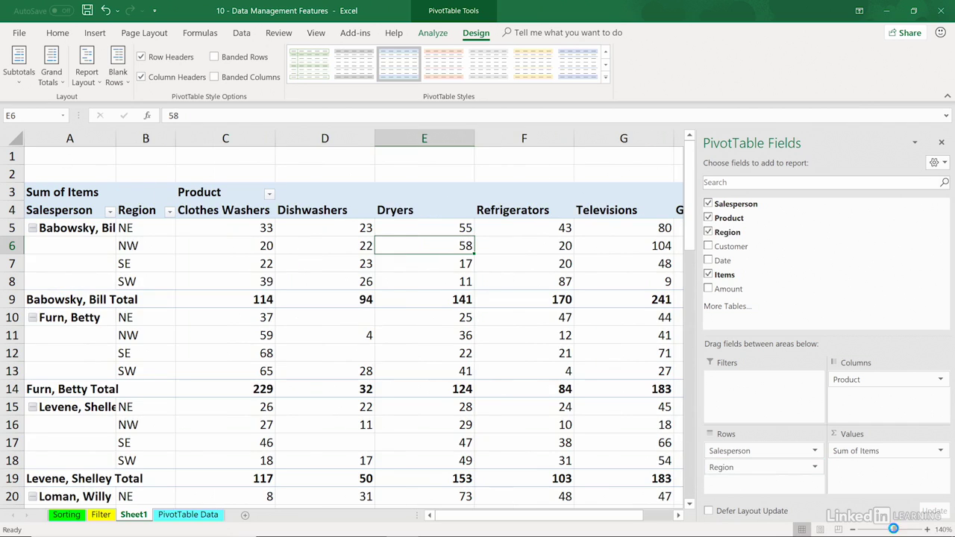
{"action": "left_click_drag", "start_coordinate": [892, 528], "coordinate": [881, 528]}
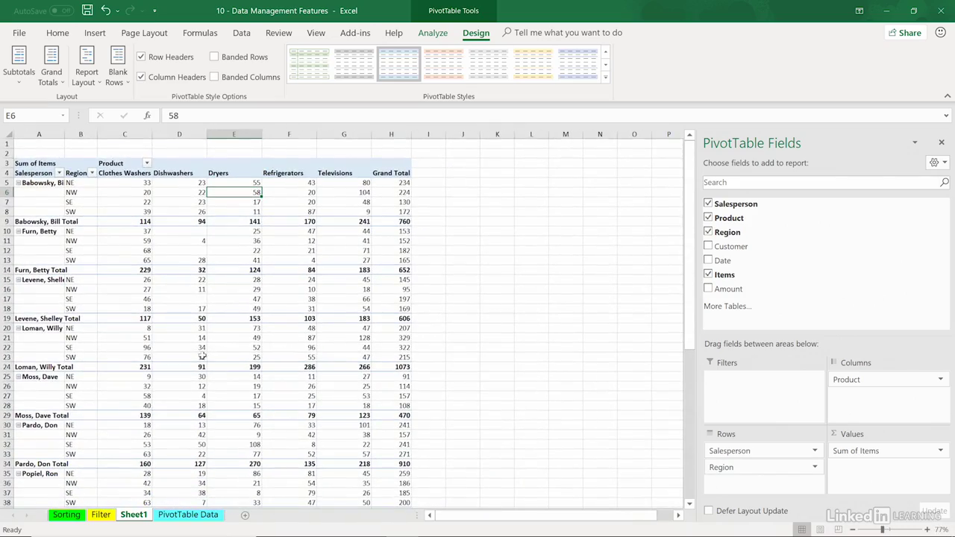
{"action": "scroll", "coordinate": [203, 354], "scroll_direction": "down", "scroll_amount": 7}
{"action": "scroll", "coordinate": [208, 343], "scroll_direction": "up", "scroll_amount": 7}
Hide the PivotTable's subtotals and reorder the row fields so Region comes before Salesperson
{"action": "left_click", "coordinate": [19, 64]}
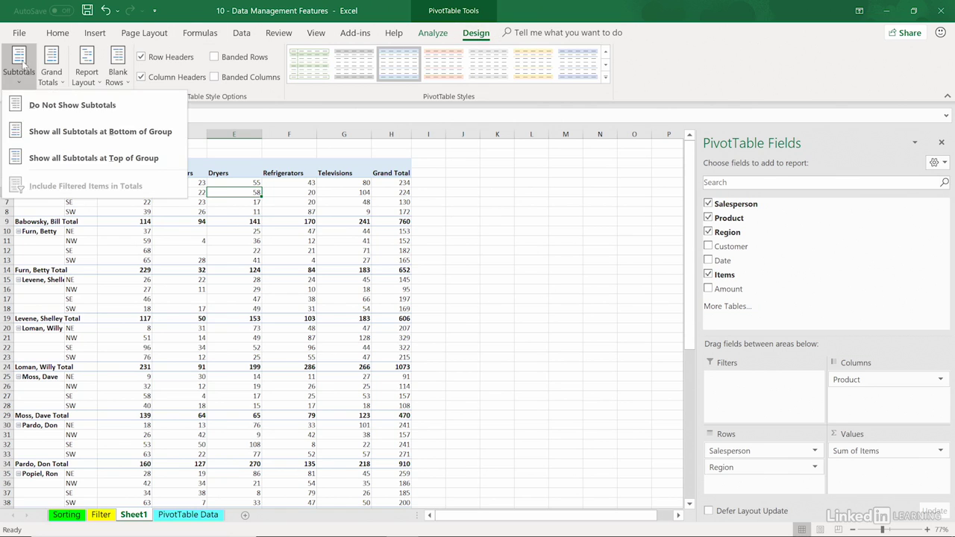
{"action": "left_click", "coordinate": [30, 106]}
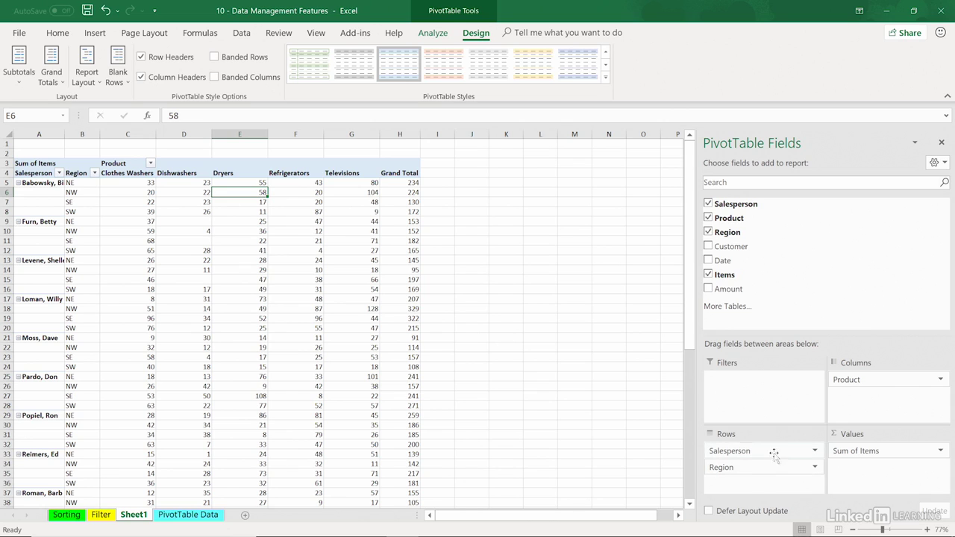
{"action": "left_click", "coordinate": [736, 451]}
{"action": "left_click_drag", "start_coordinate": [736, 451], "coordinate": [736, 481]}
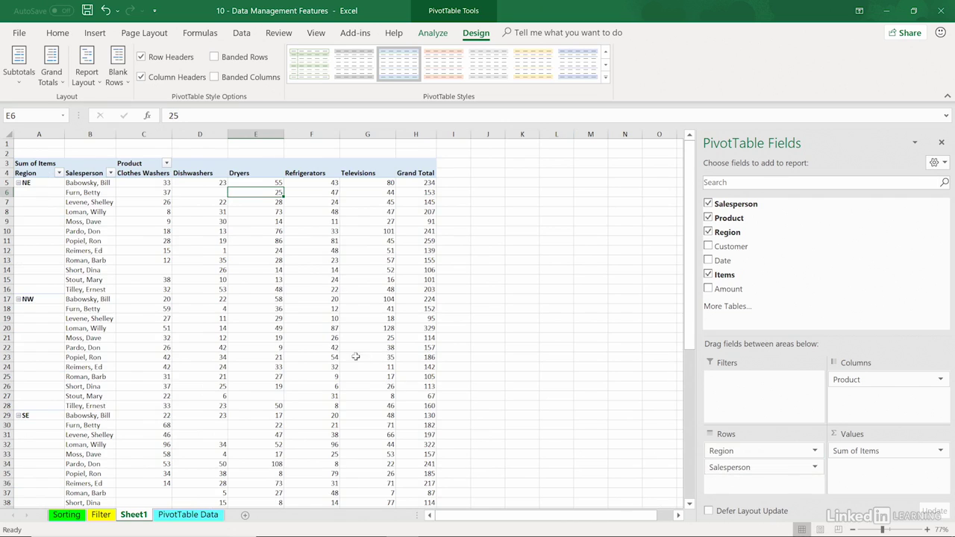
Examine the item sums by region, salesperson and product, and show the PivotTable's analysis commands
{"action": "mouse_move", "coordinate": [368, 250]}
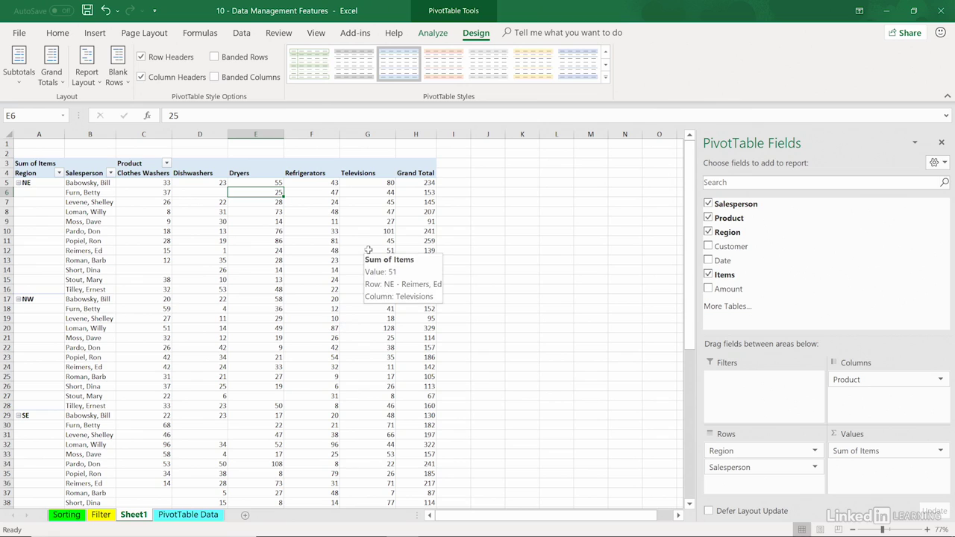
{"action": "mouse_move", "coordinate": [373, 234]}
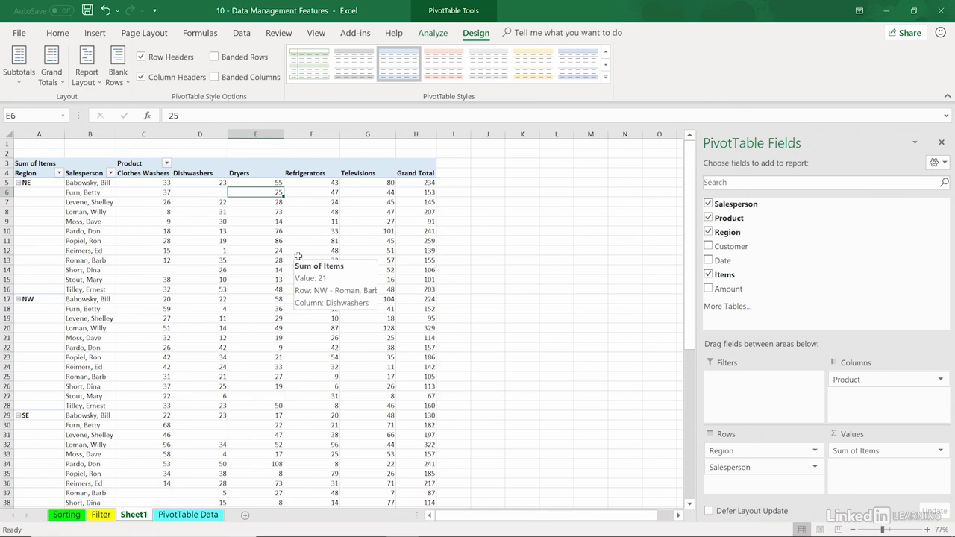
{"action": "mouse_move", "coordinate": [166, 280]}
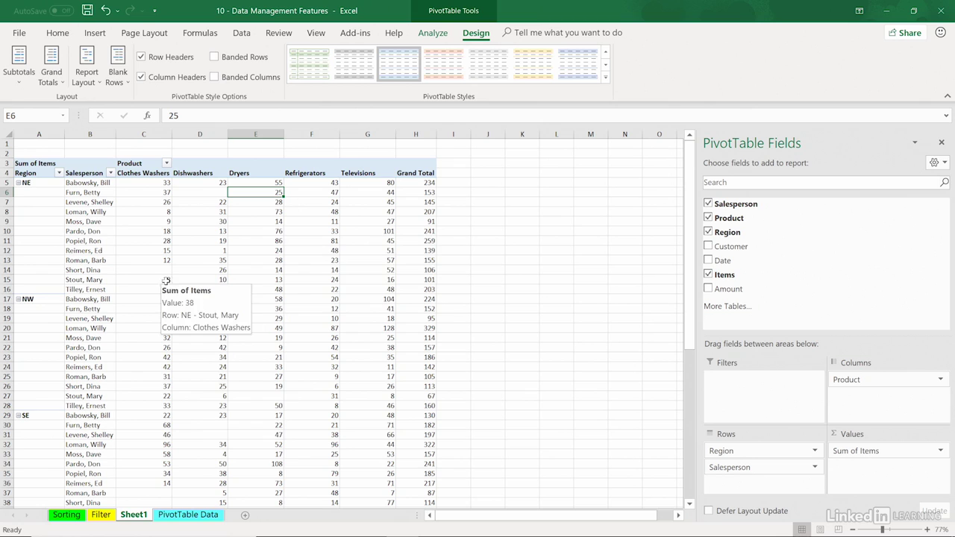
{"action": "left_click", "coordinate": [440, 34]}
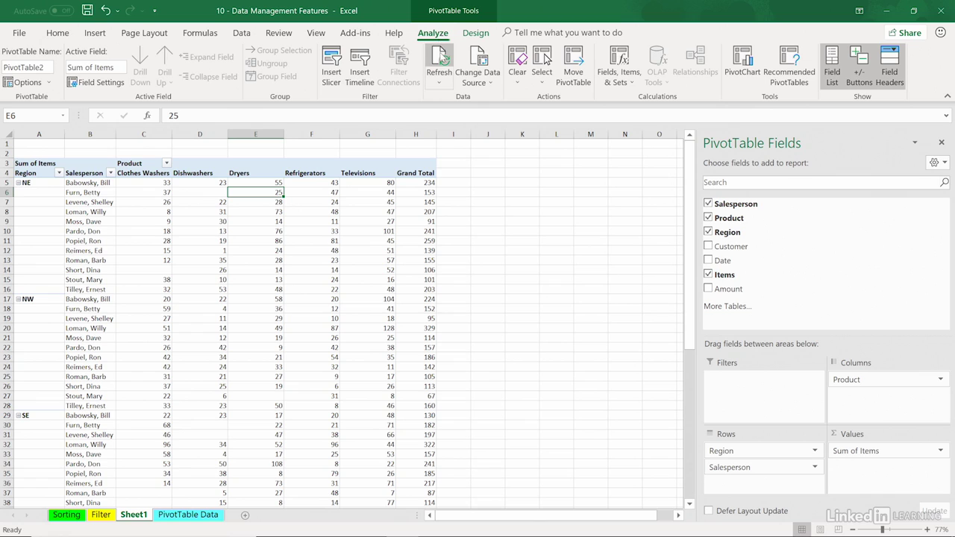